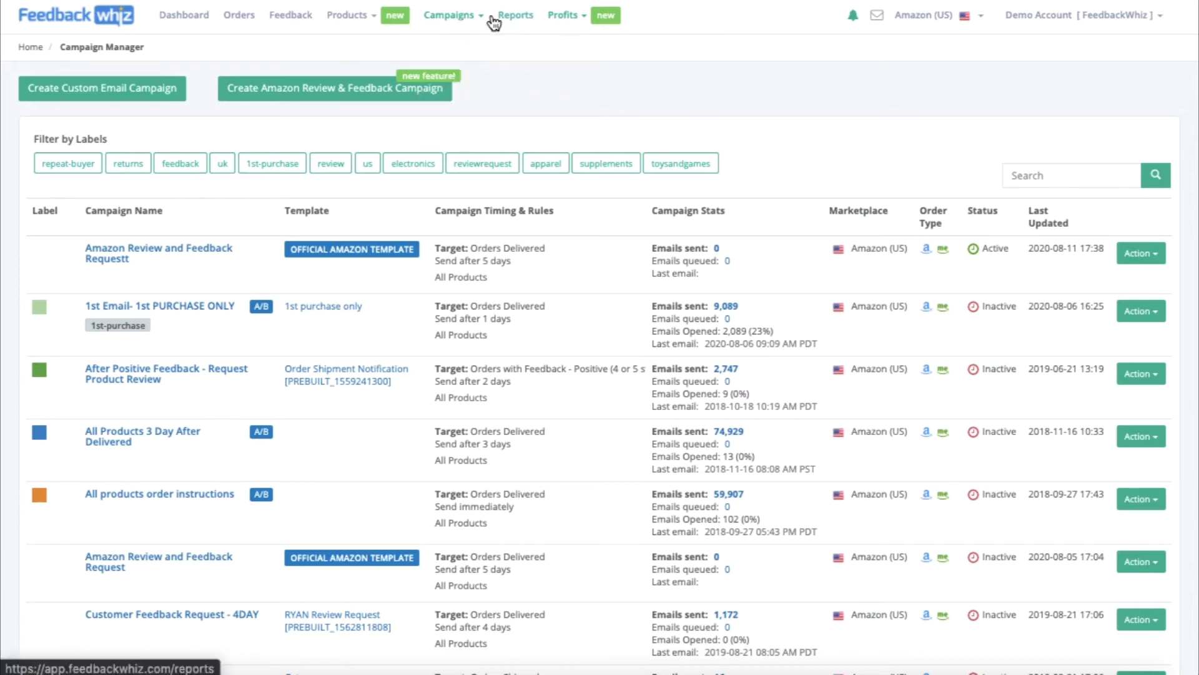
Start a new Amazon Review & Feedback campaign from the Campaign Manager list.
{"action": "mouse_move", "coordinate": [460, 19]}
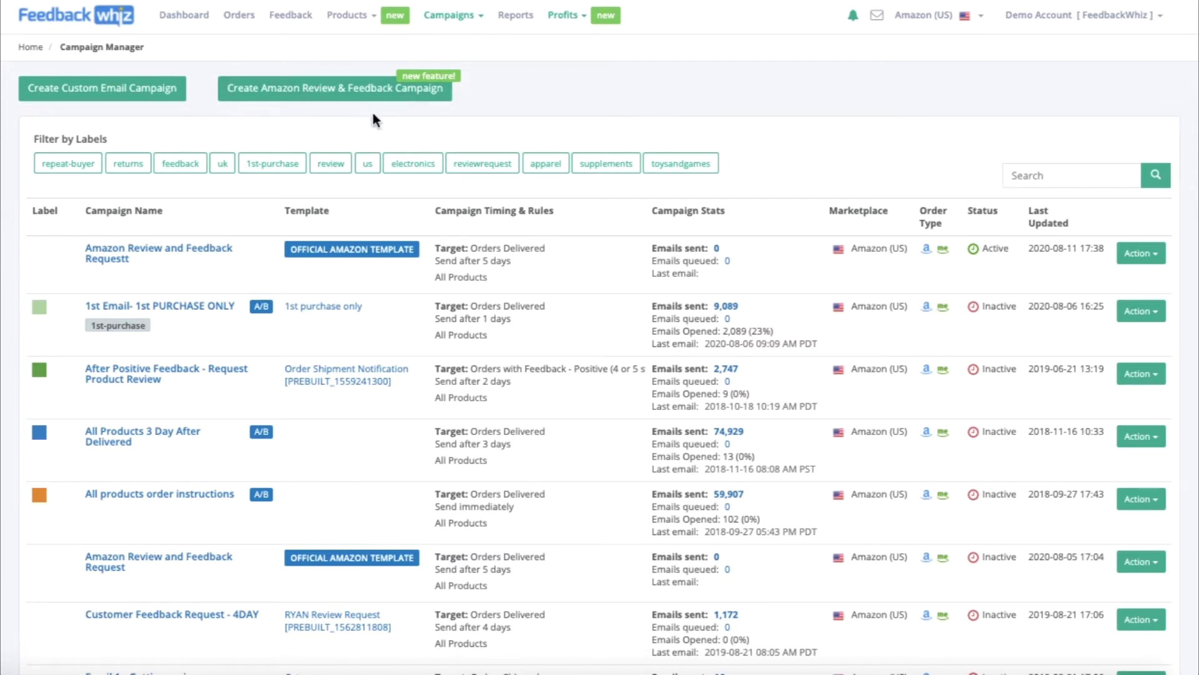
{"action": "left_click", "coordinate": [333, 94]}
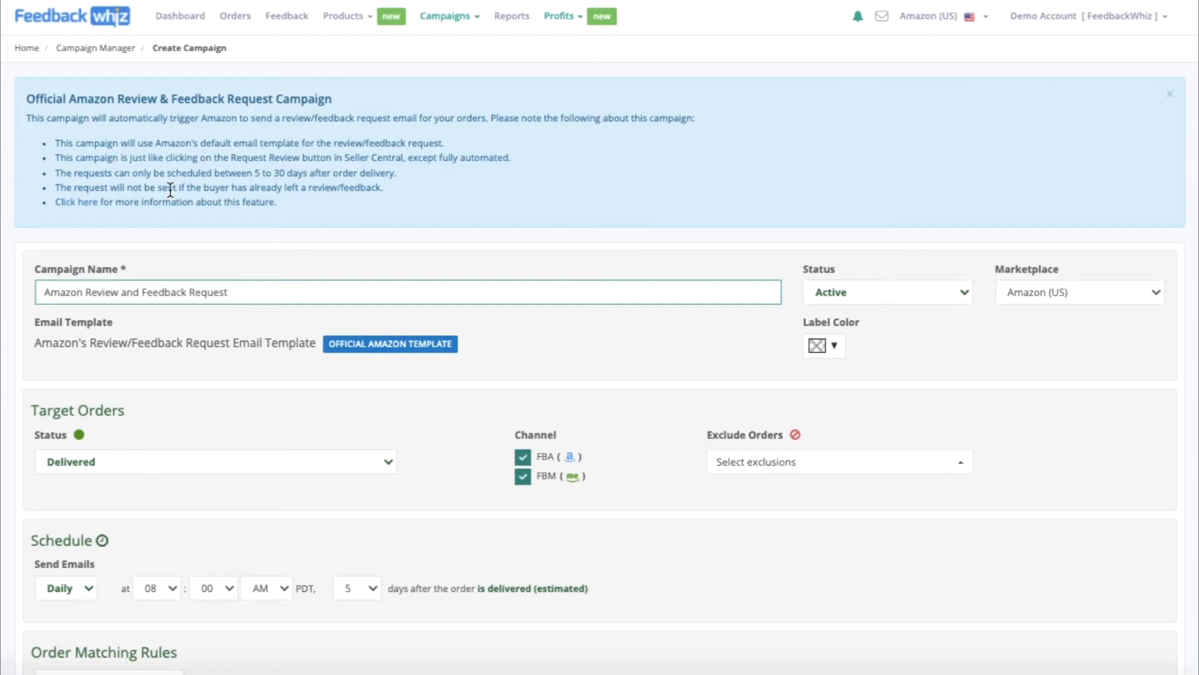
Append ' [new]' to the campaign name 'Amazon Review and Feedback Request'.
{"action": "scroll", "coordinate": [208, 189], "scroll_direction": "down", "scroll_amount": 2}
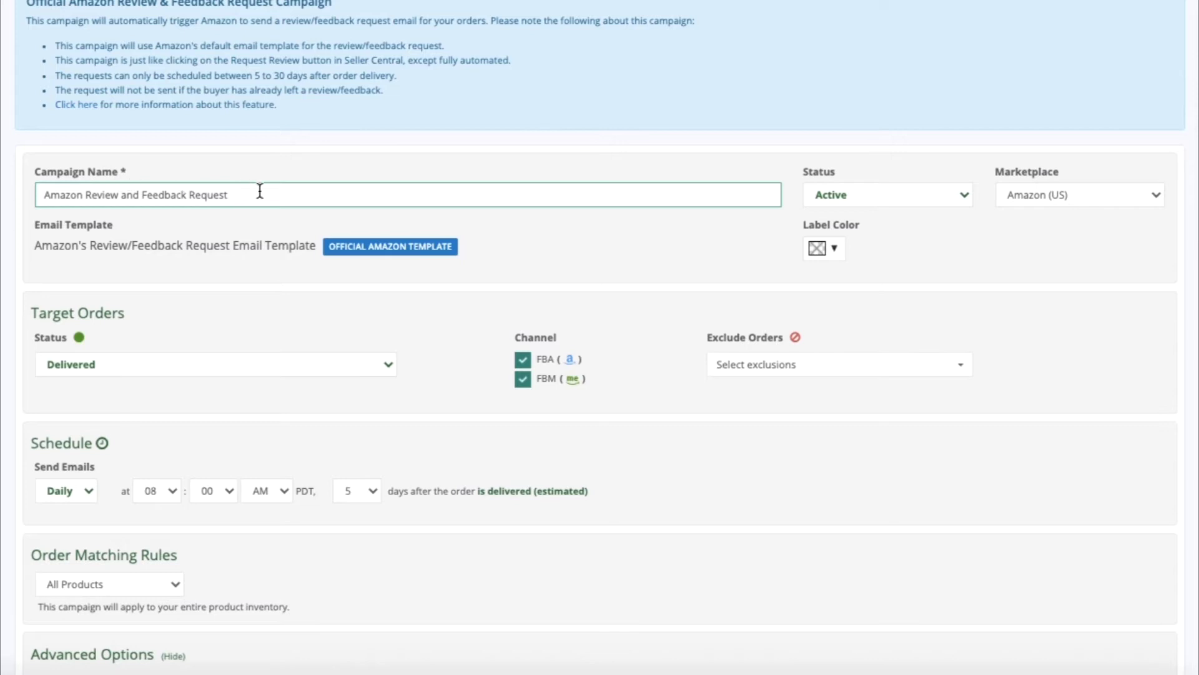
{"action": "type", "text": "[new"}
{"action": "left_click", "coordinate": [385, 253]}
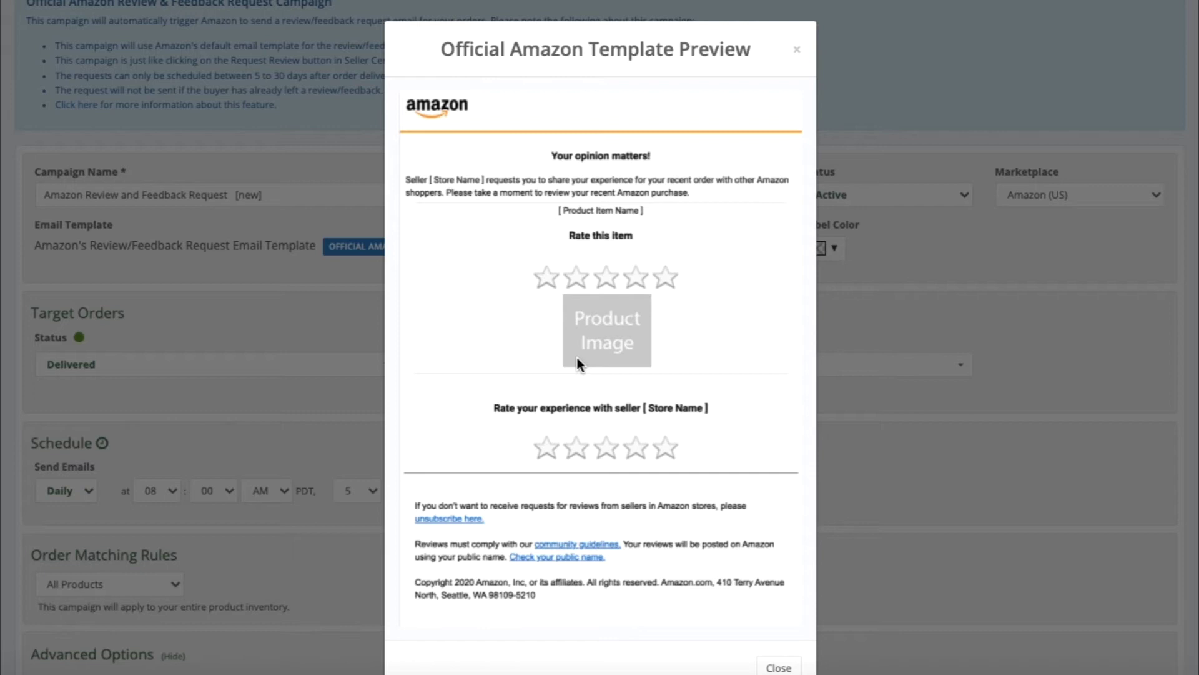
{"action": "left_click", "coordinate": [798, 50]}
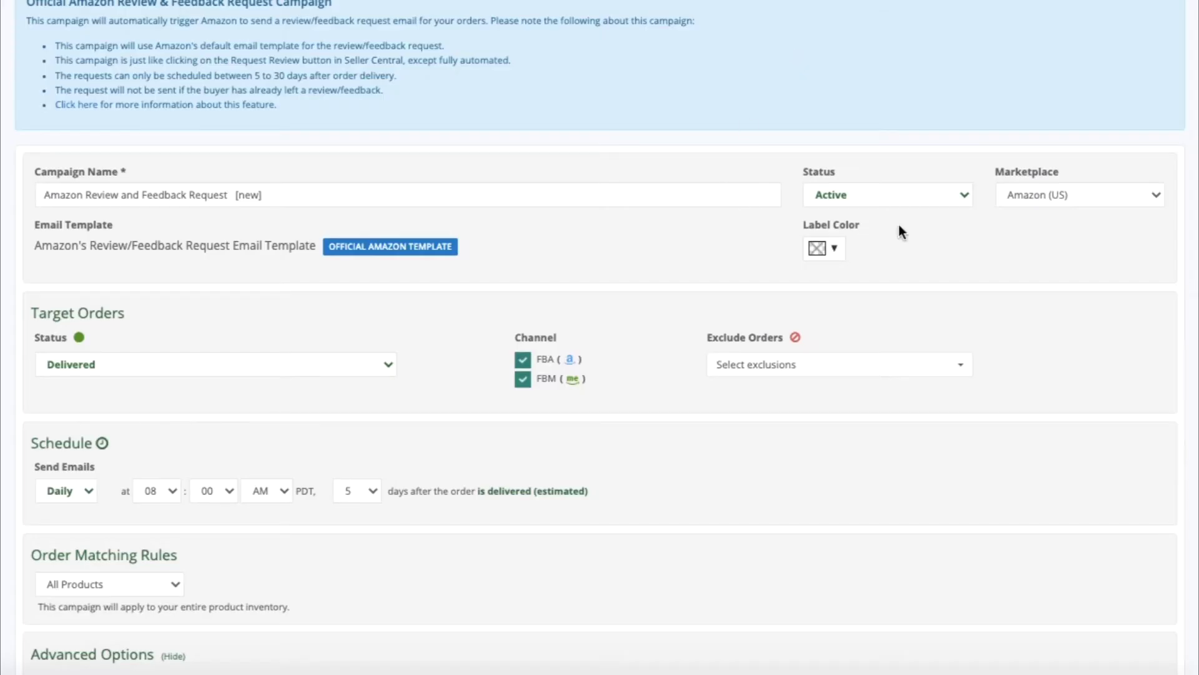
{"action": "left_click", "coordinate": [880, 195]}
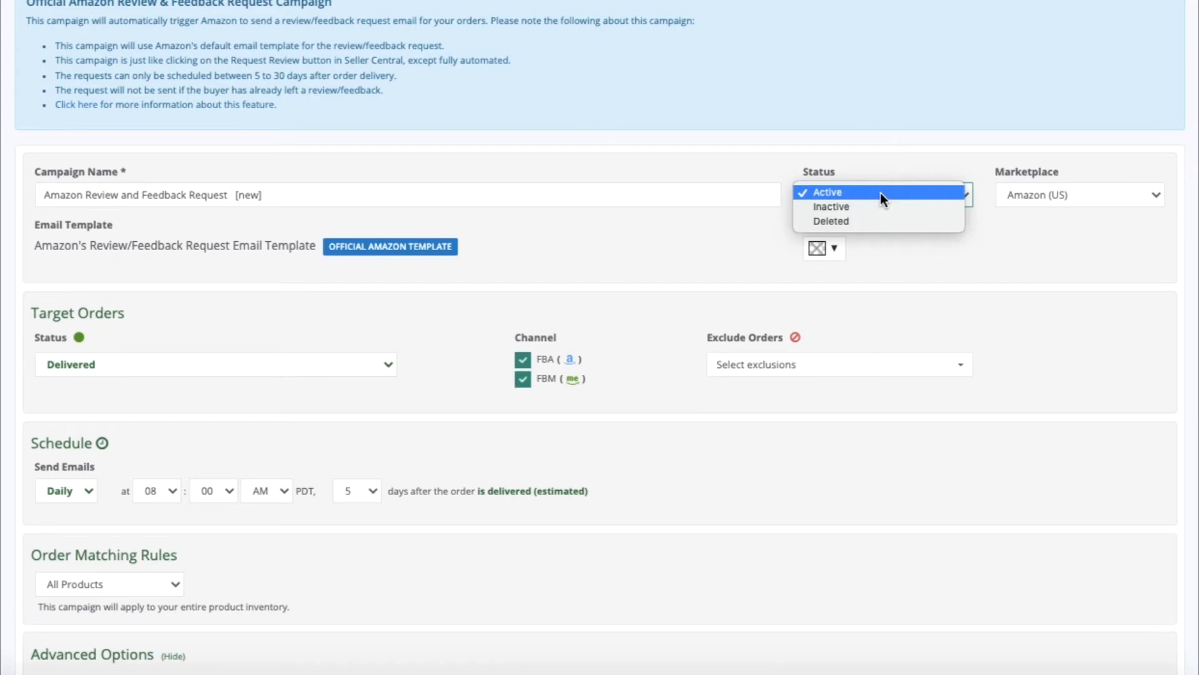
{"action": "left_click", "coordinate": [880, 193]}
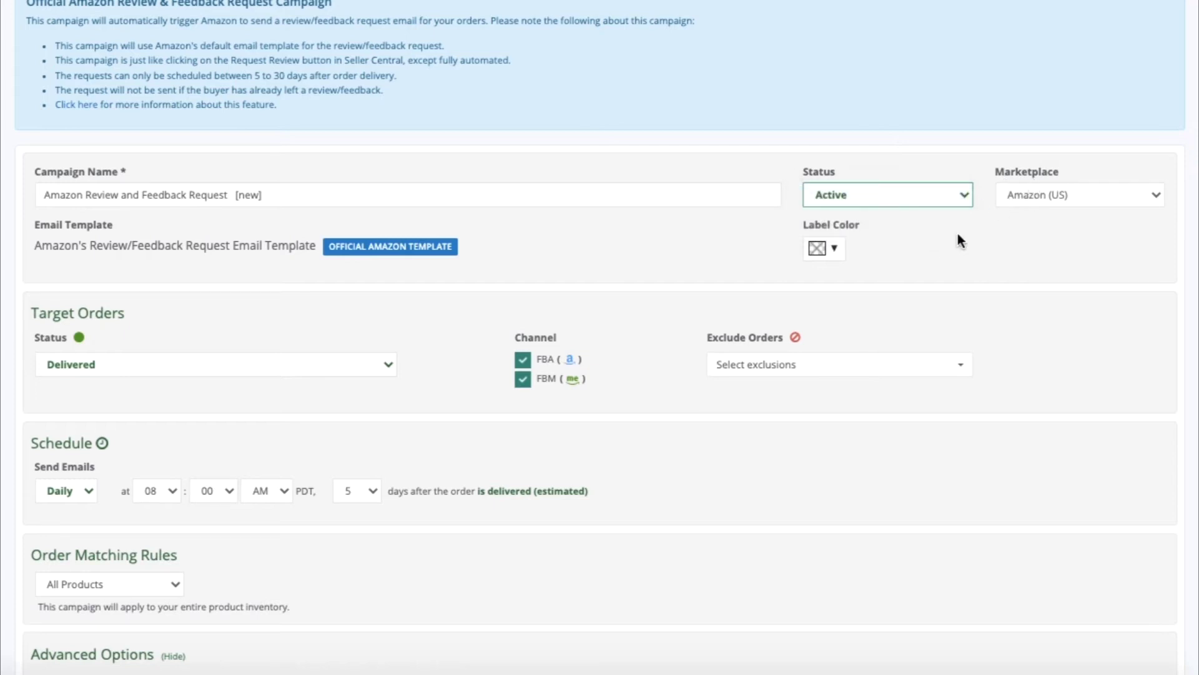
{"action": "left_click", "coordinate": [838, 249]}
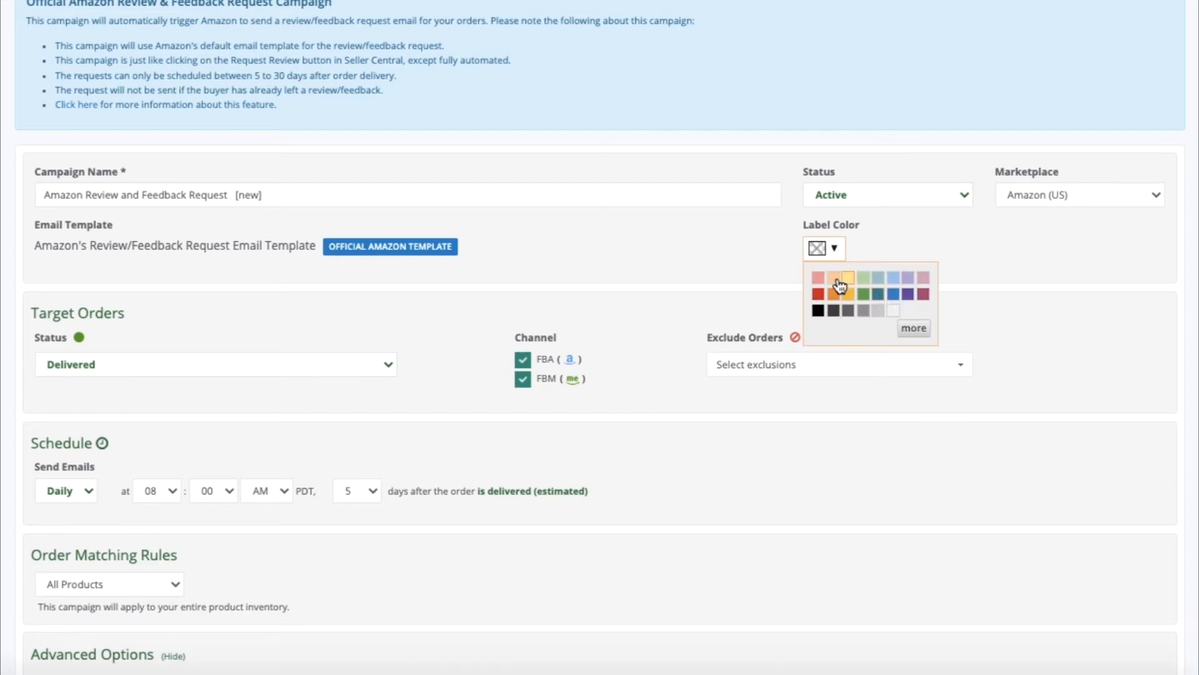
{"action": "left_click", "coordinate": [834, 257]}
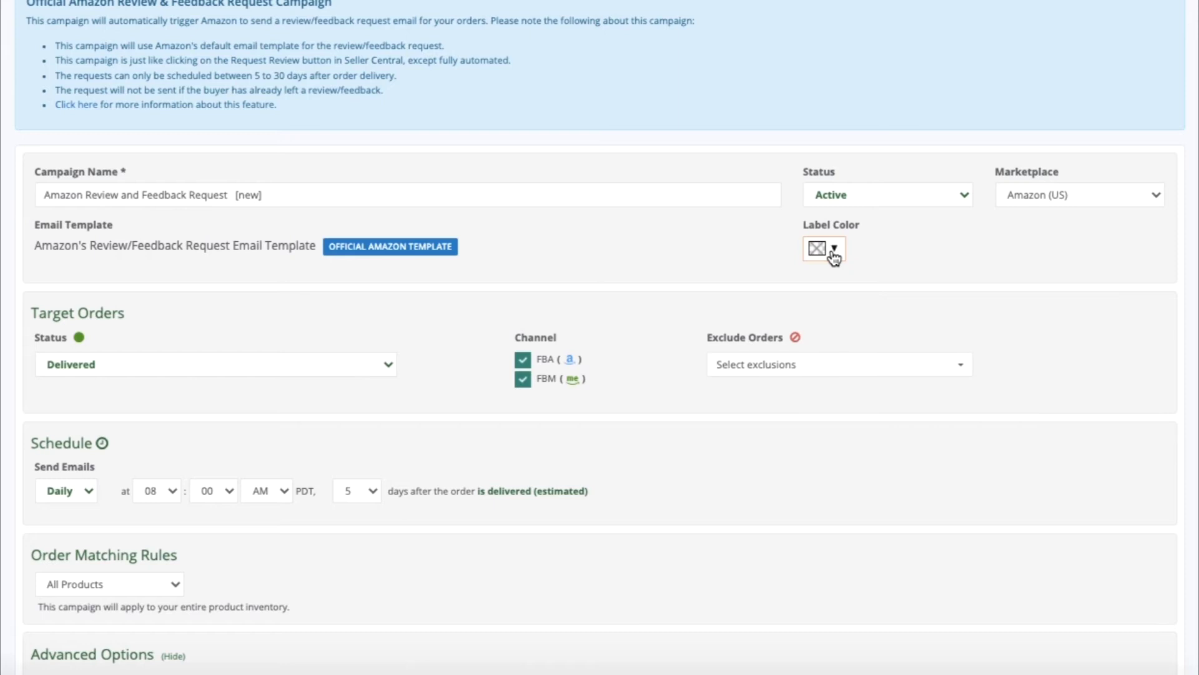
{"action": "scroll", "coordinate": [834, 257], "scroll_direction": "down", "scroll_amount": 2}
{"action": "left_click", "coordinate": [347, 271]}
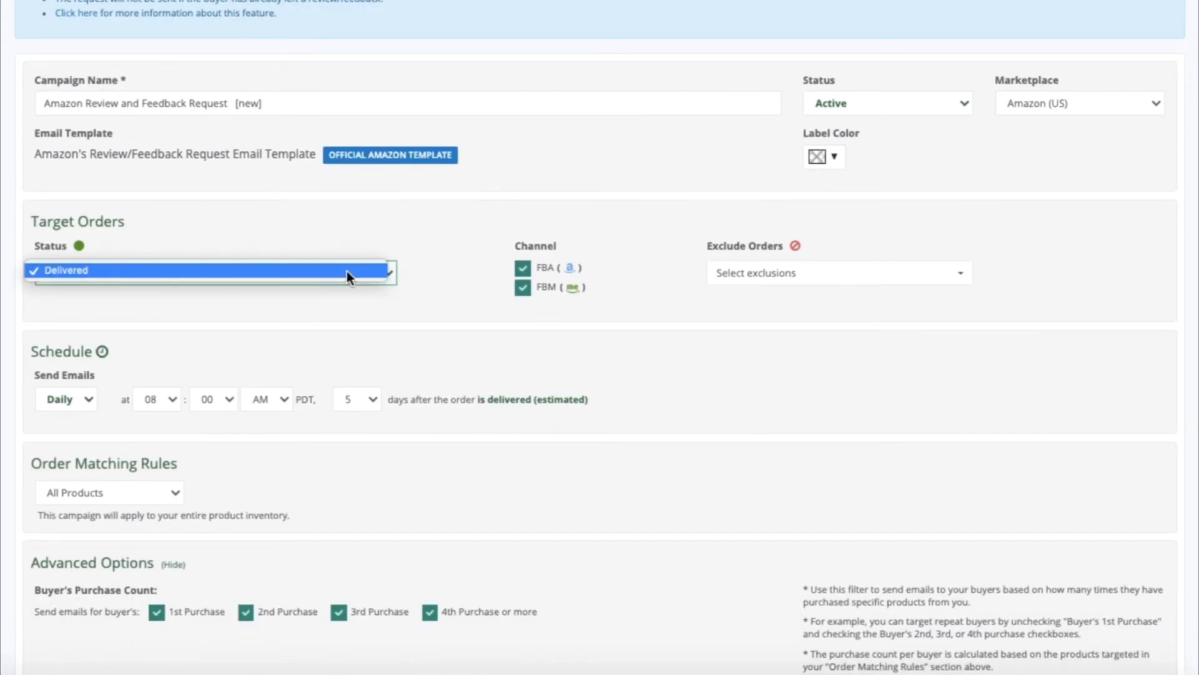
{"action": "left_click", "coordinate": [332, 271]}
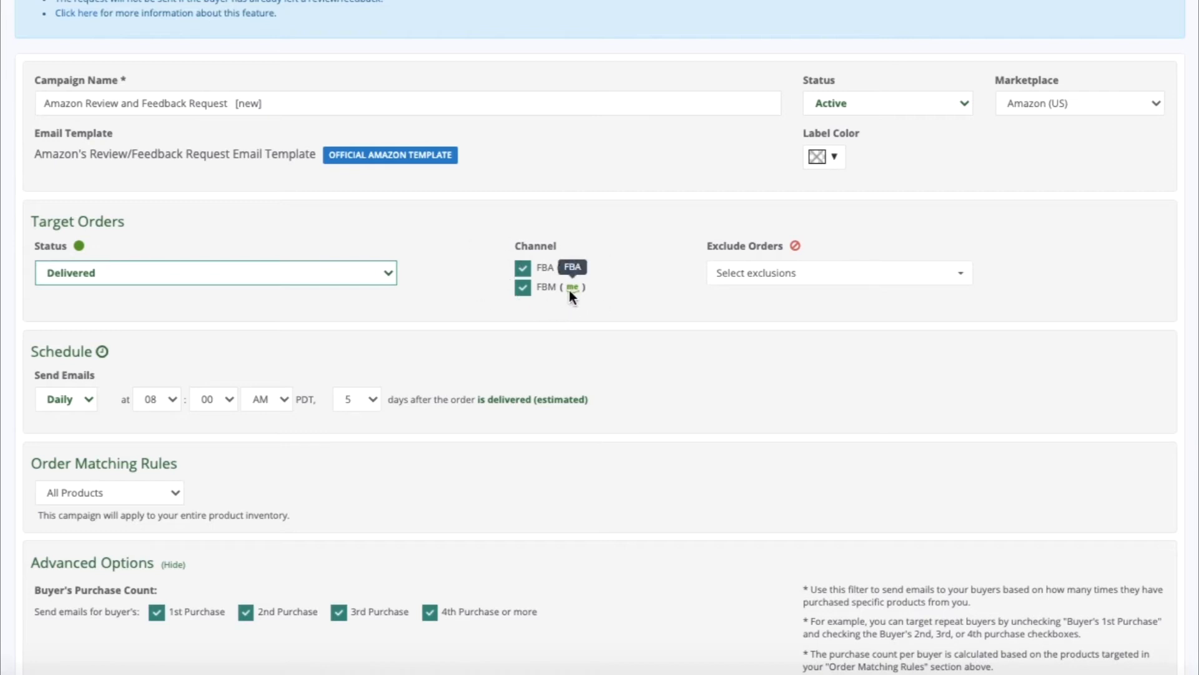
{"action": "scroll", "coordinate": [538, 297], "scroll_direction": "down", "scroll_amount": 1}
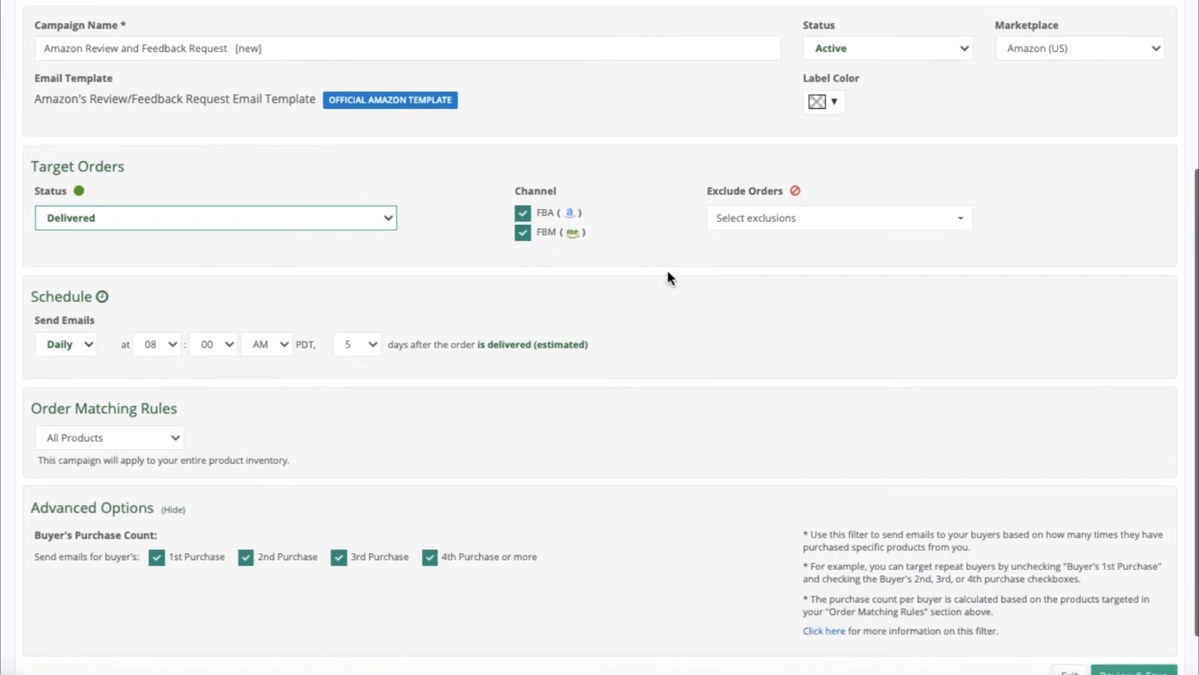
{"action": "left_click", "coordinate": [776, 225]}
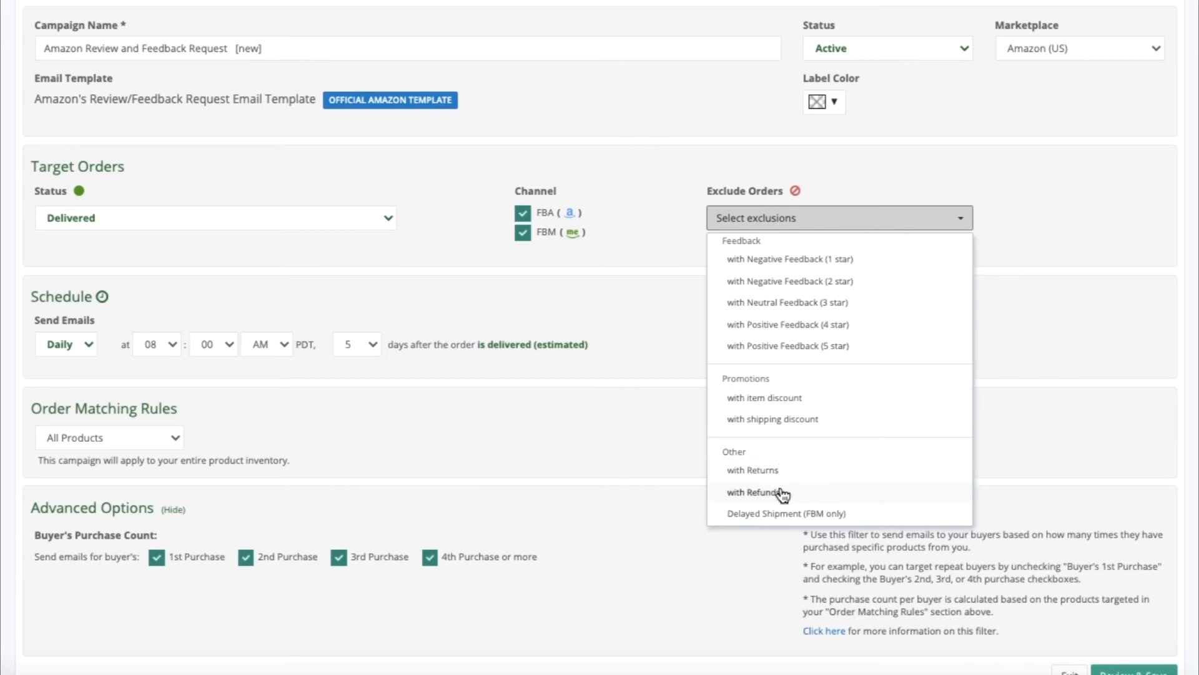
{"action": "left_click", "coordinate": [824, 224]}
{"action": "scroll", "coordinate": [781, 232], "scroll_direction": "down", "scroll_amount": 1}
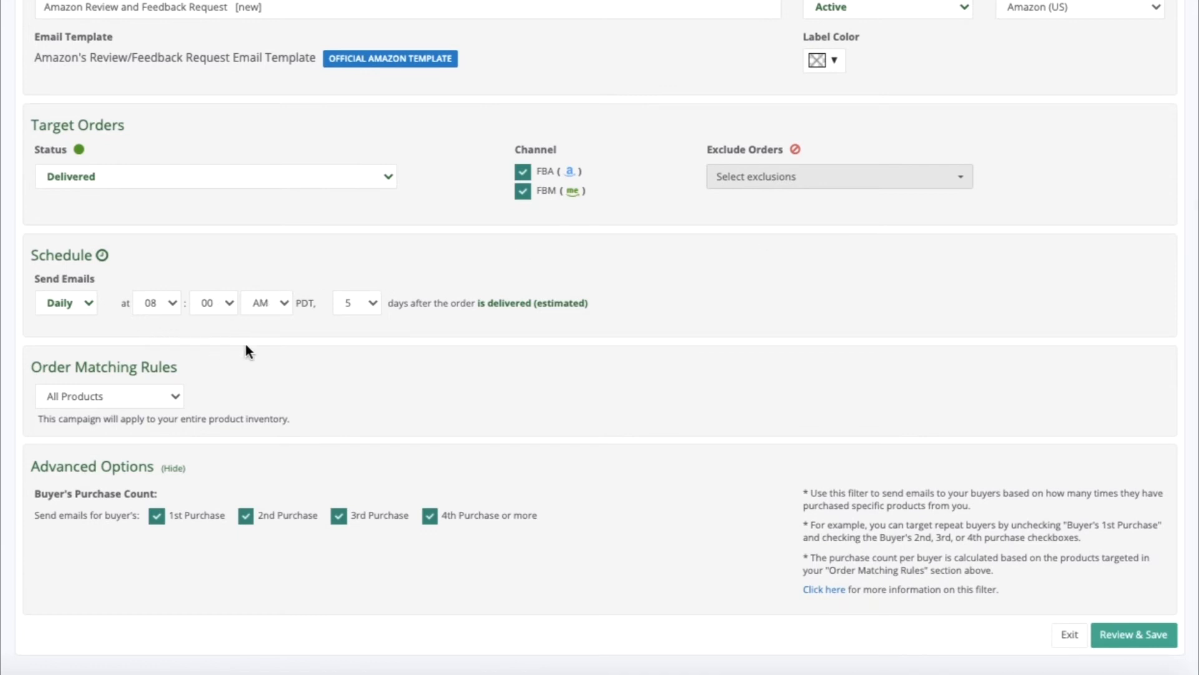
{"action": "left_click", "coordinate": [369, 301]}
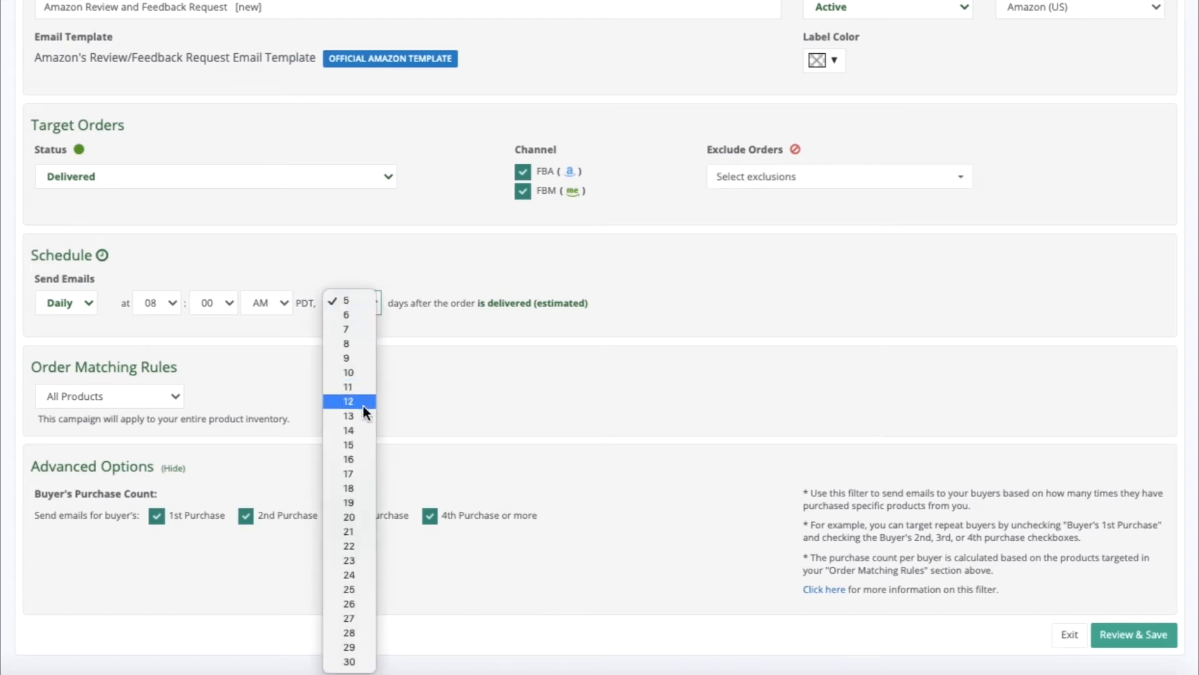
{"action": "left_click", "coordinate": [377, 302]}
{"action": "scroll", "coordinate": [376, 301], "scroll_direction": "down", "scroll_amount": 1}
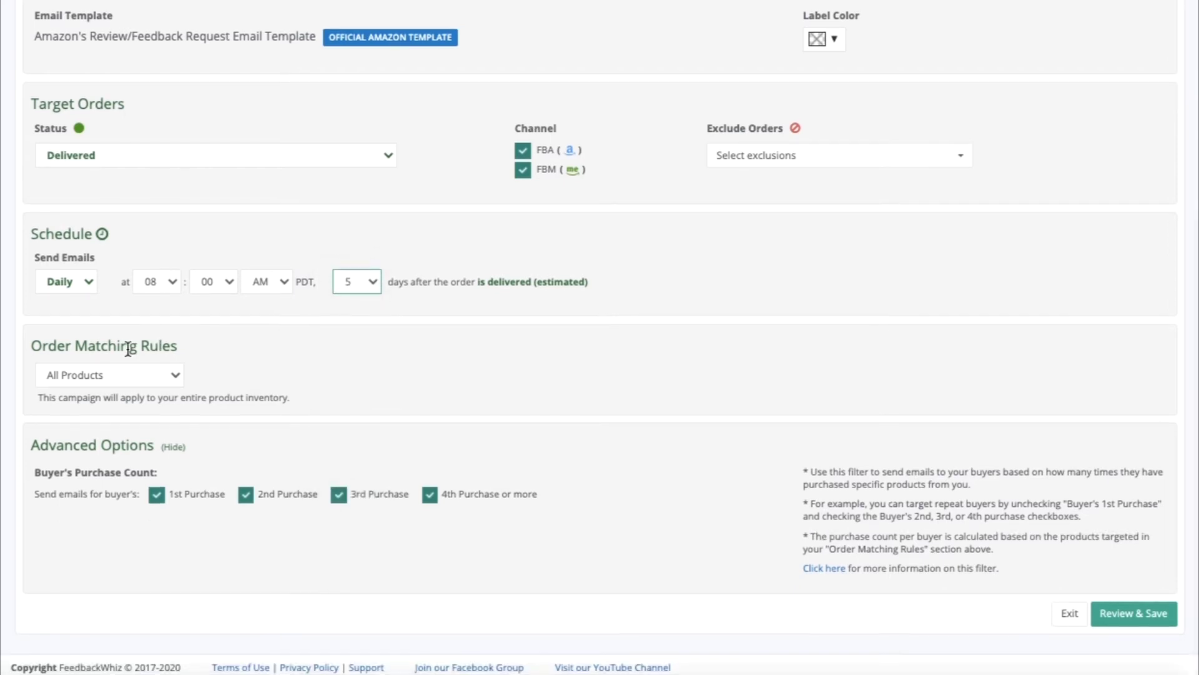
{"action": "left_click", "coordinate": [130, 378]}
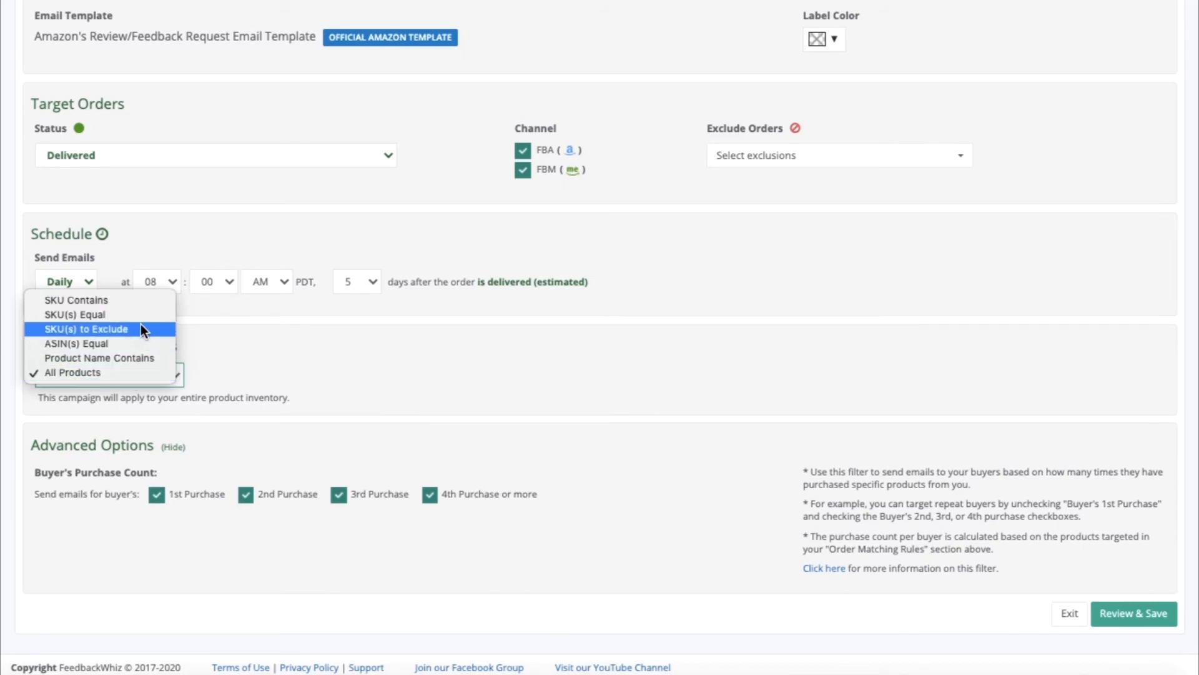
{"action": "left_click", "coordinate": [107, 373]}
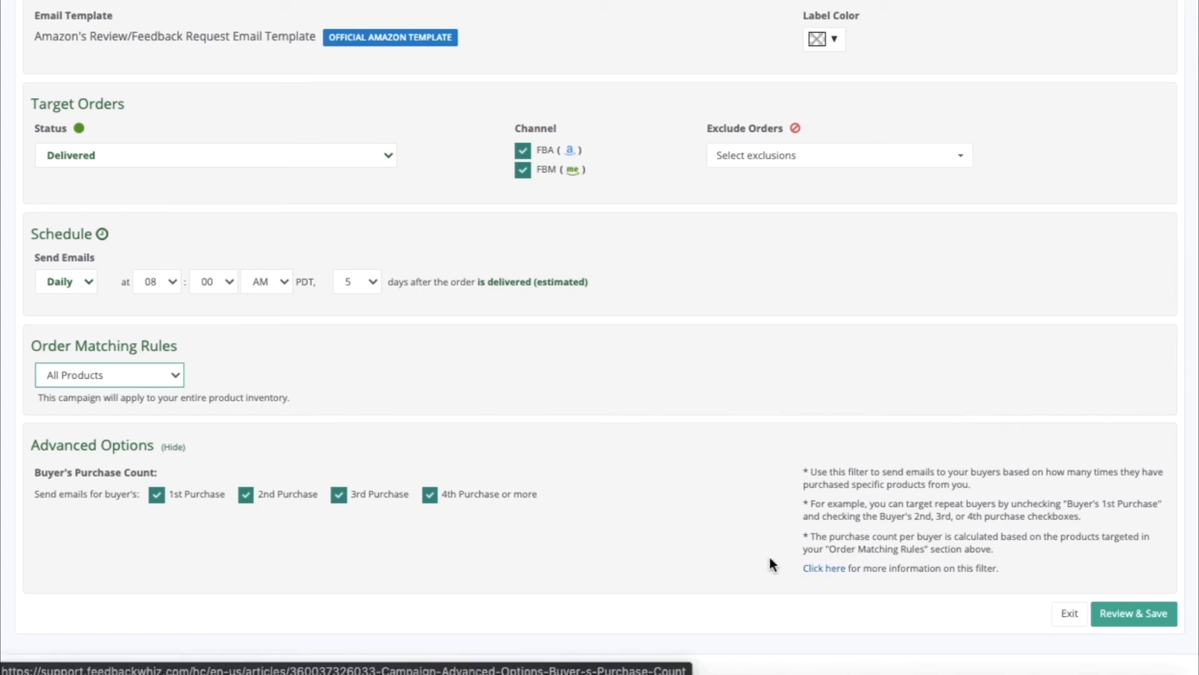
{"action": "scroll", "coordinate": [741, 560], "scroll_direction": "up", "scroll_amount": 1}
{"action": "scroll", "coordinate": [741, 560], "scroll_direction": "down", "scroll_amount": 1}
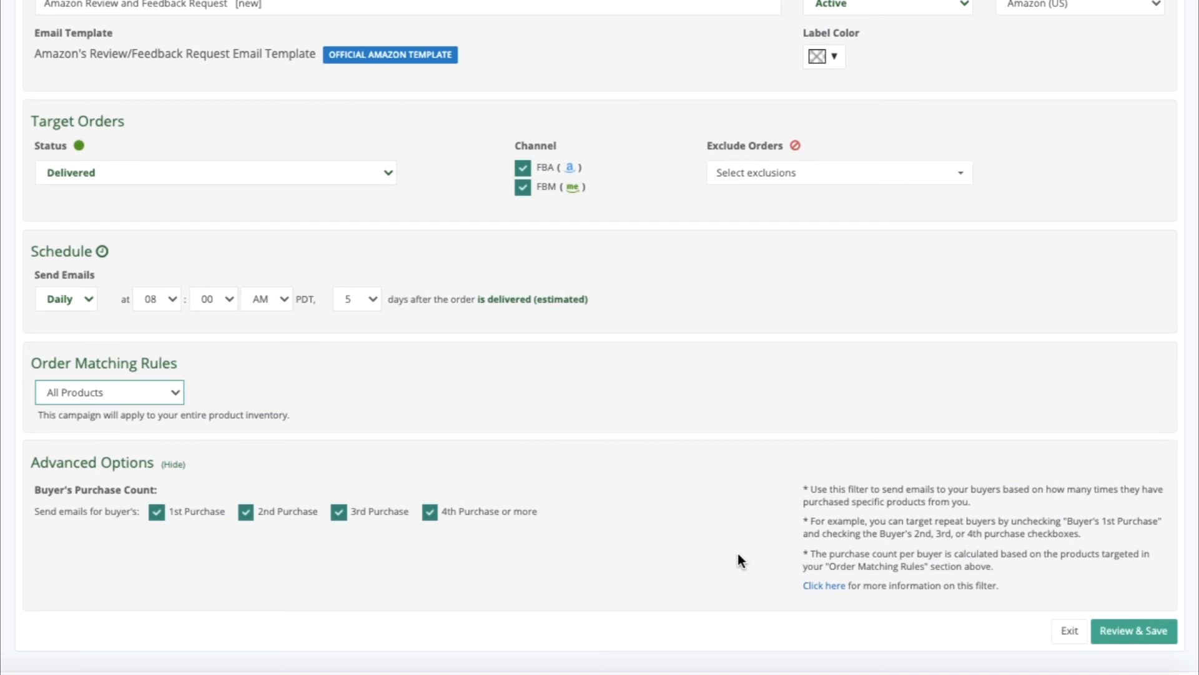
Review, save and confirm creation of the 'Amazon Review and Feedback Request new' campaign.
{"action": "left_click", "coordinate": [1139, 640]}
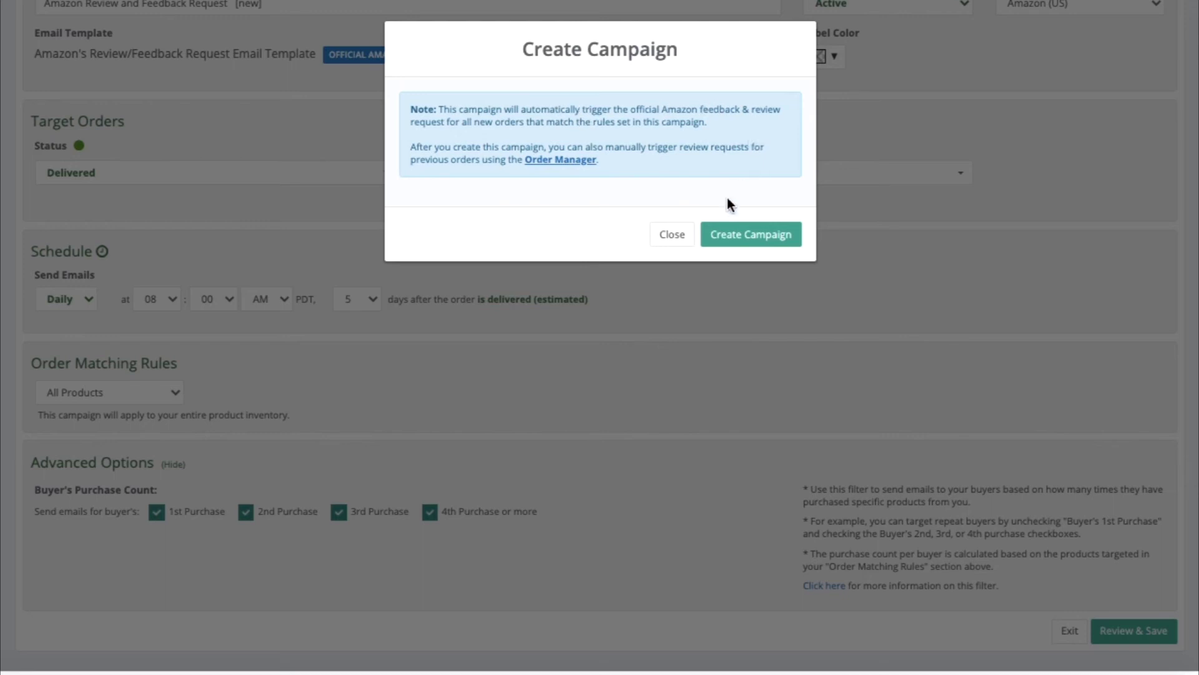
{"action": "left_click", "coordinate": [760, 242]}
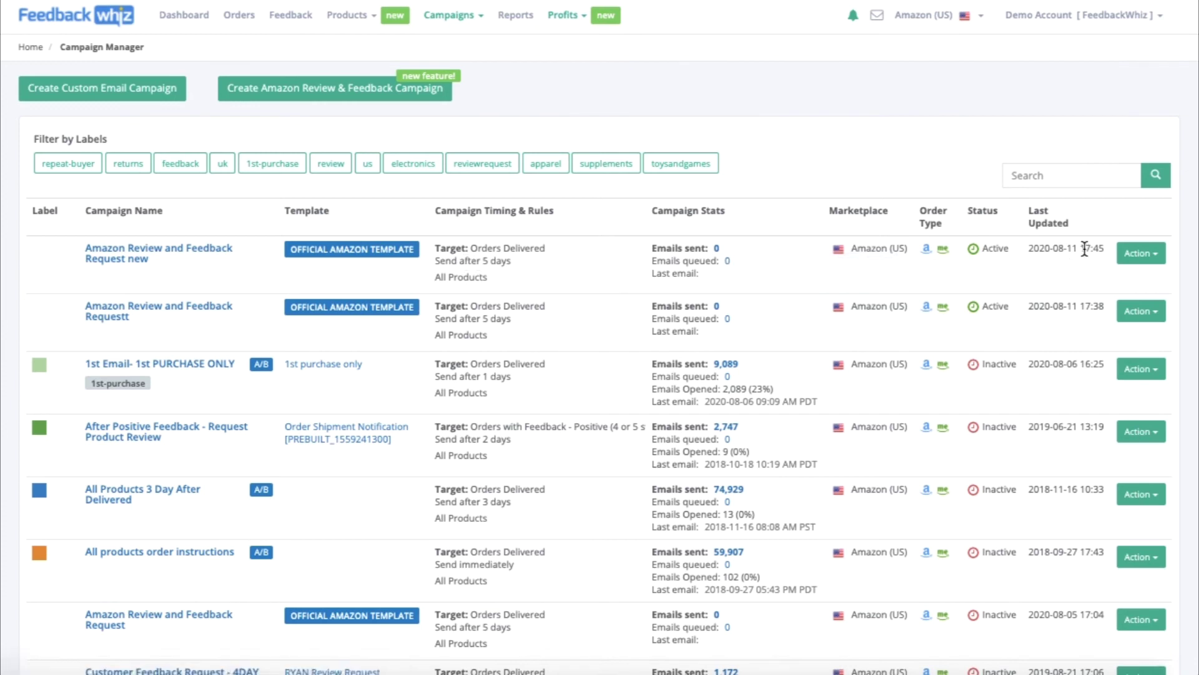
Preview the new campaign's Official Amazon template email with item and seller star ratings.
{"action": "left_click", "coordinate": [1143, 253]}
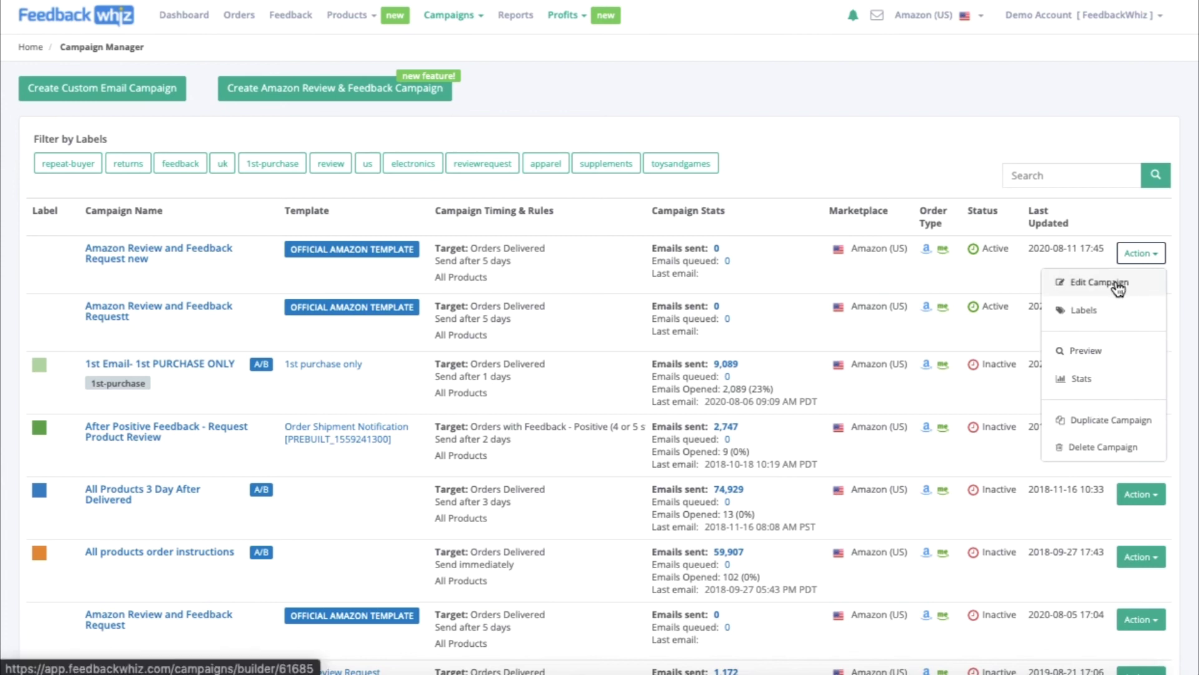
{"action": "left_click", "coordinate": [1113, 350]}
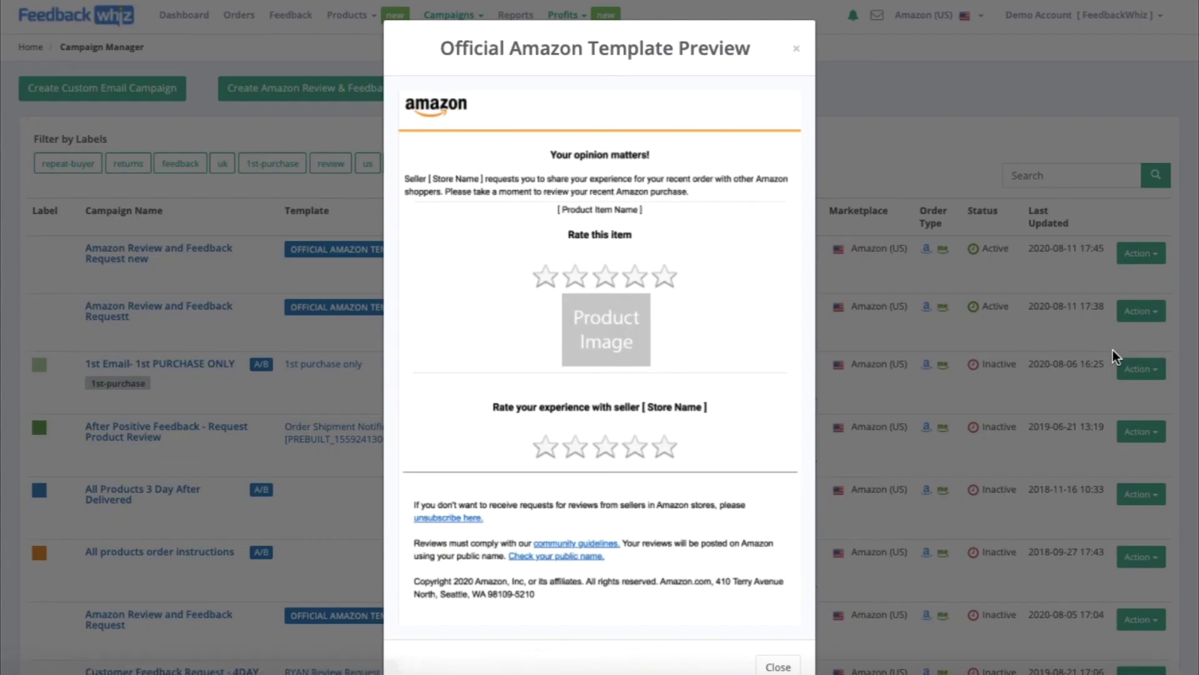
{"action": "scroll", "coordinate": [717, 331], "scroll_direction": "down", "scroll_amount": 1}
{"action": "scroll", "coordinate": [717, 331], "scroll_direction": "up", "scroll_amount": 1}
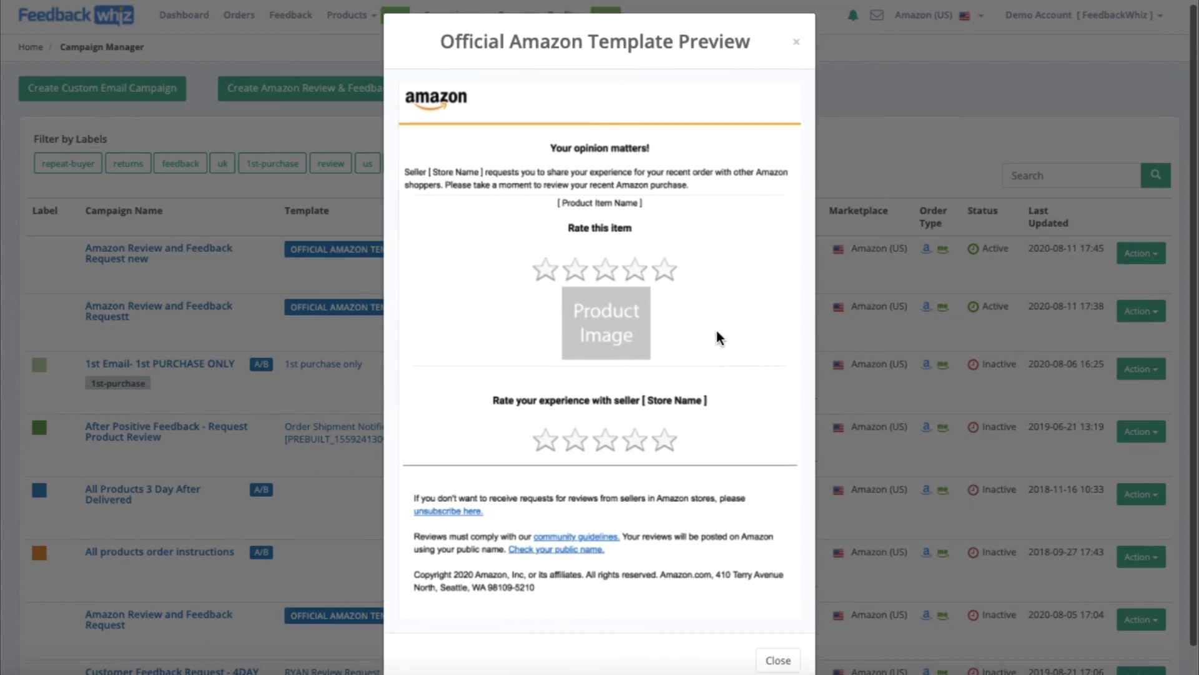
{"action": "scroll", "coordinate": [717, 331], "scroll_direction": "down", "scroll_amount": 1}
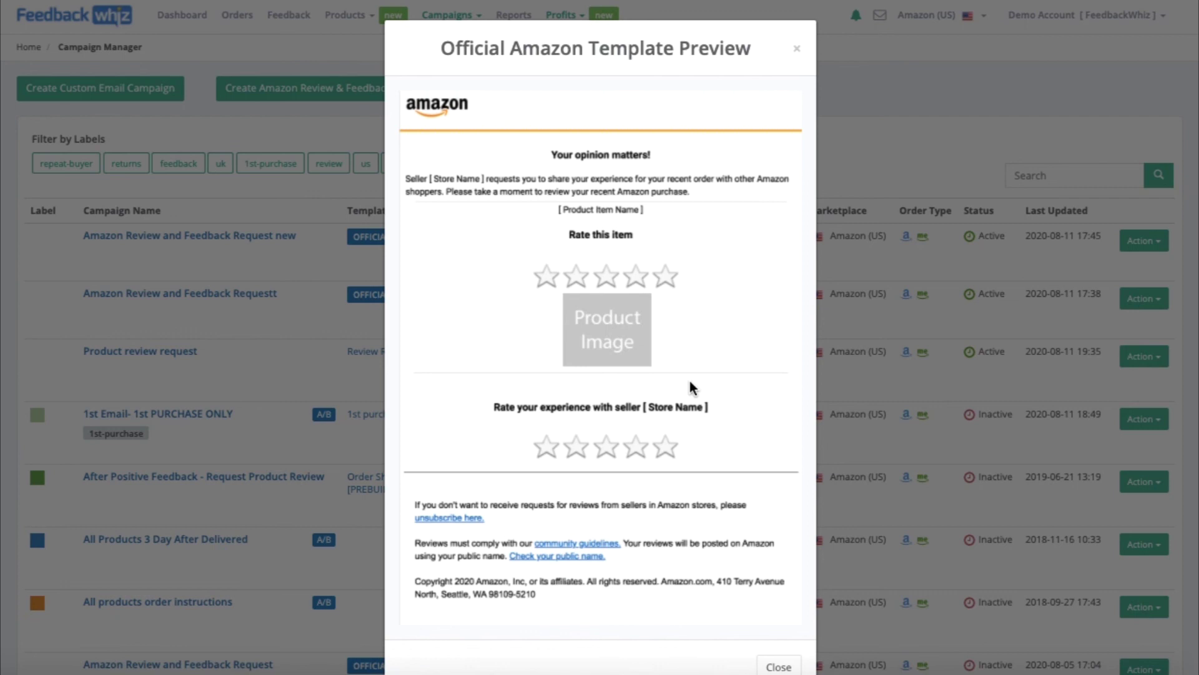
{"action": "scroll", "coordinate": [689, 382], "scroll_direction": "down", "scroll_amount": 1}
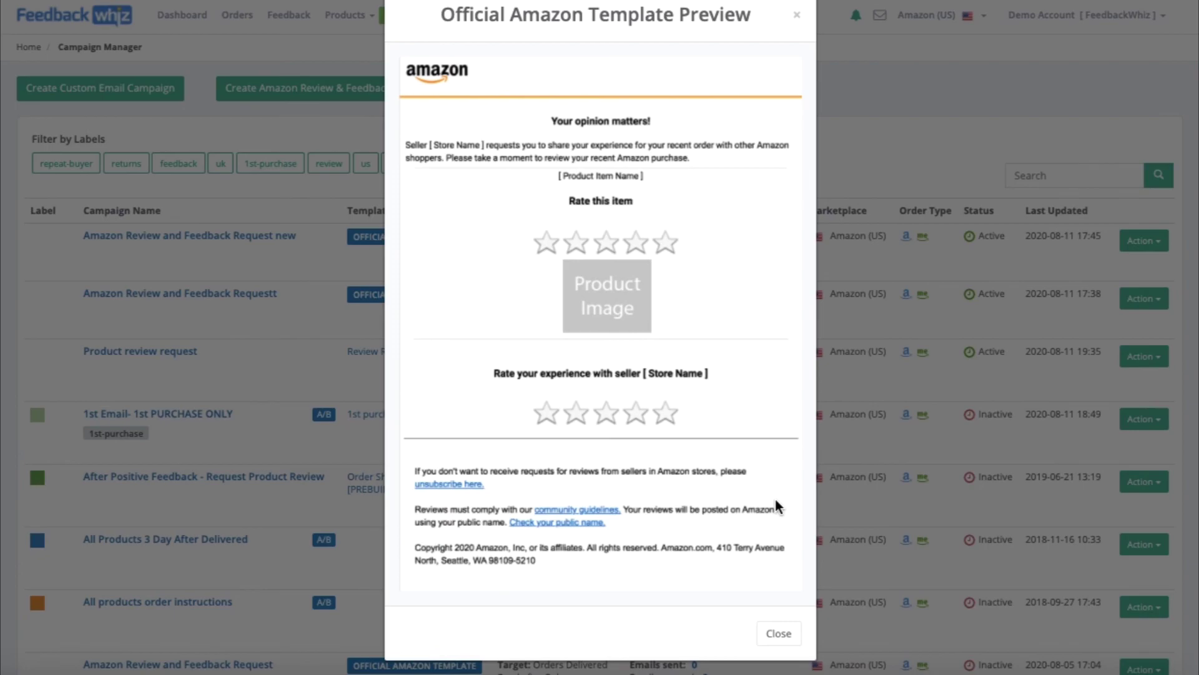